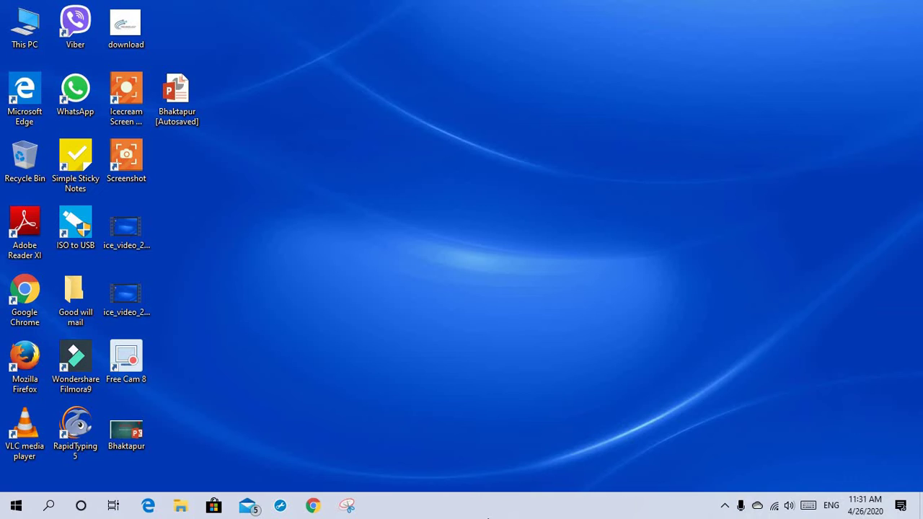
Step: Launch Excel 2016, start a blank workbook, then close it
left_click(17, 510)
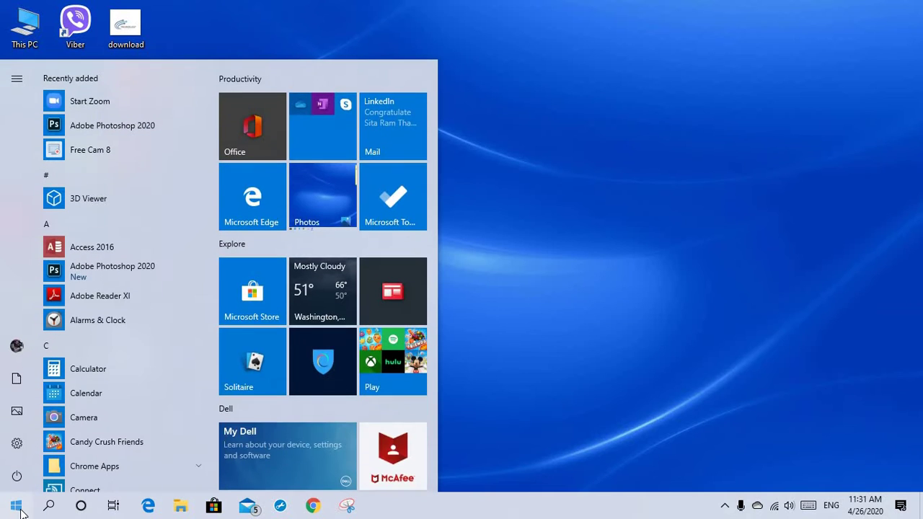
key("Escape")
left_click(59, 504)
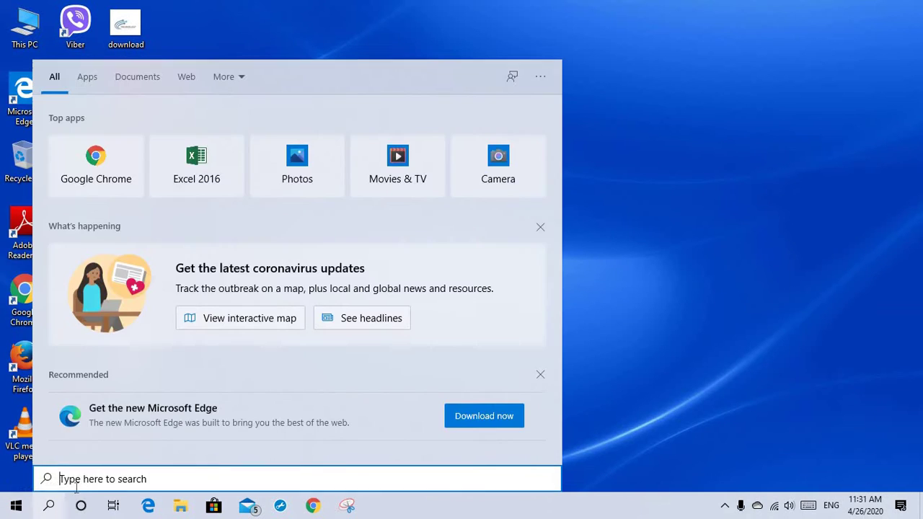
left_click(204, 176)
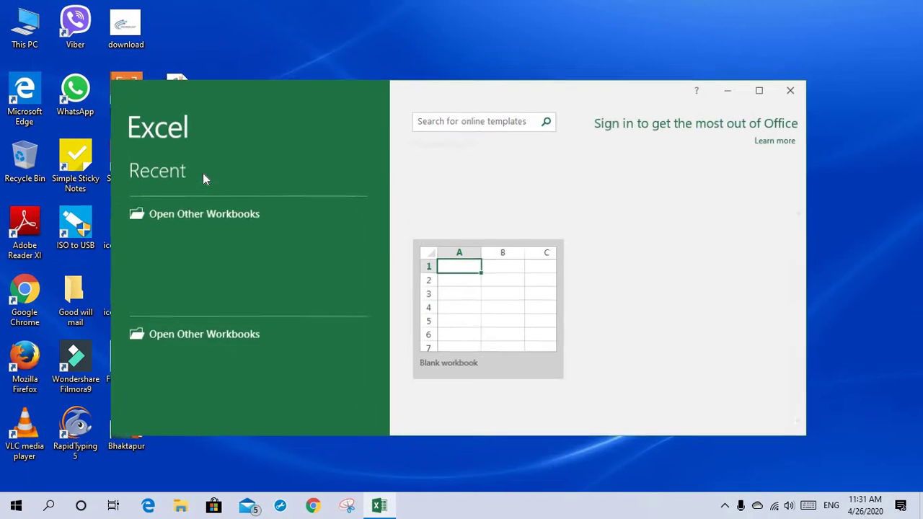
left_click(486, 312)
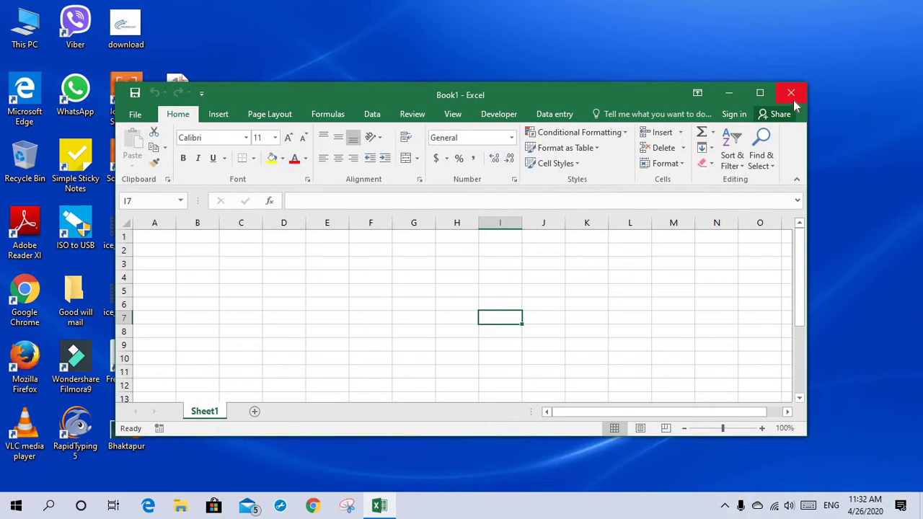
left_click(794, 100)
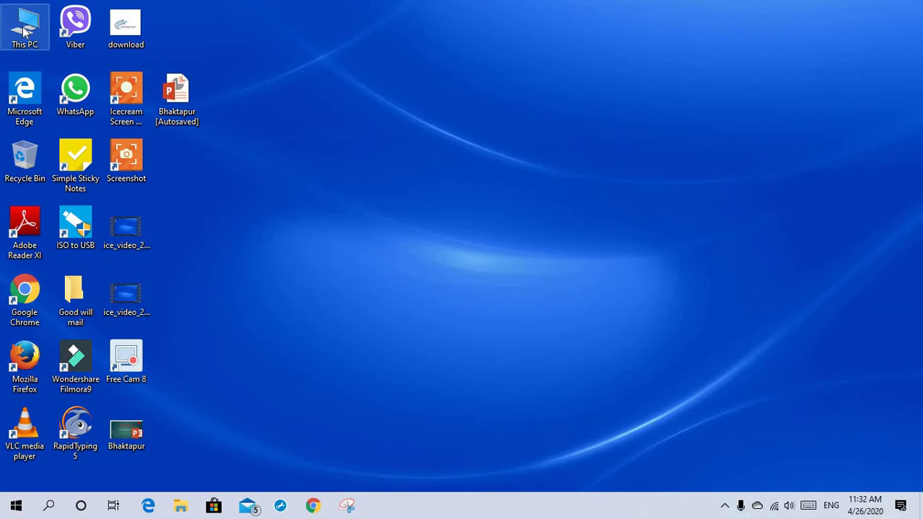
Step: Browse This PC to Documents and open 'Pivot table - sample sheet'
double_click(23, 30)
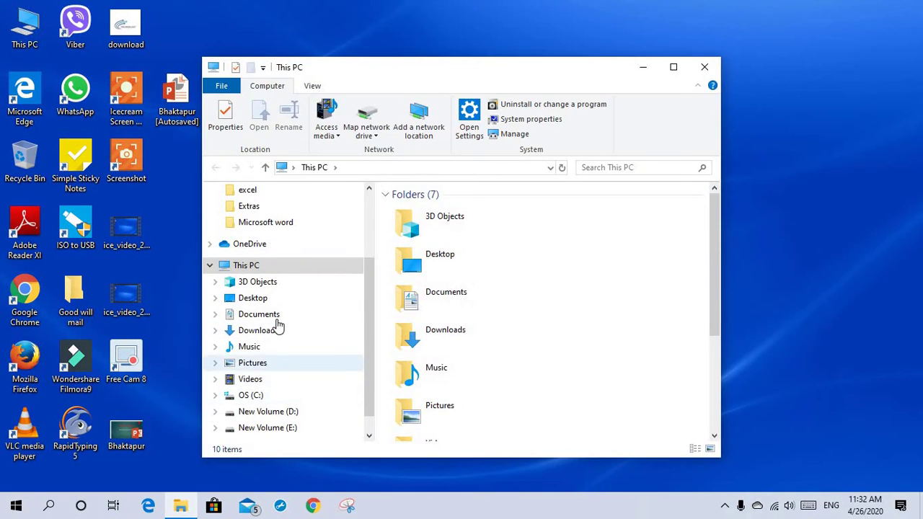
left_click(279, 317)
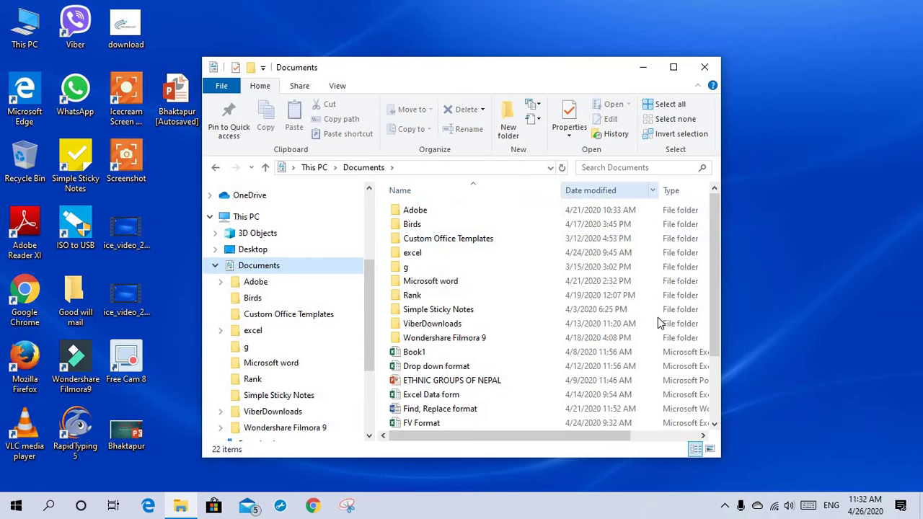
left_click(715, 422)
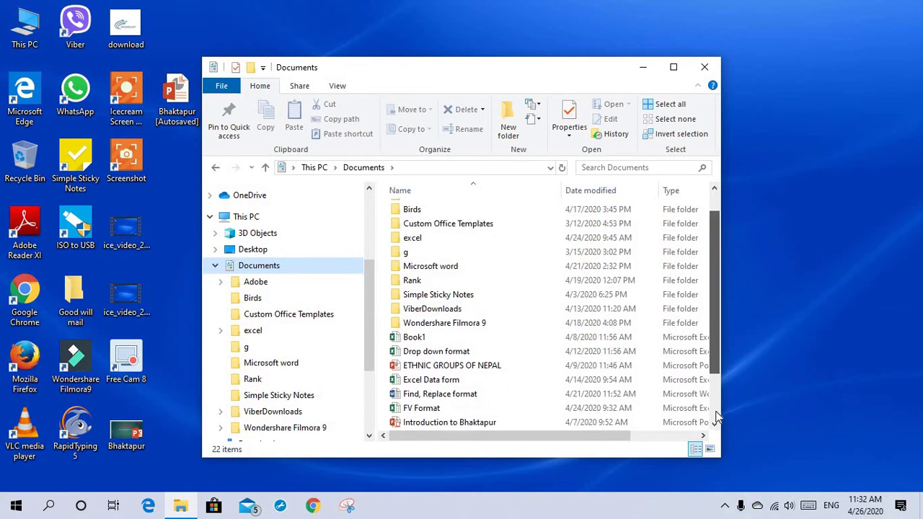
left_click(716, 421)
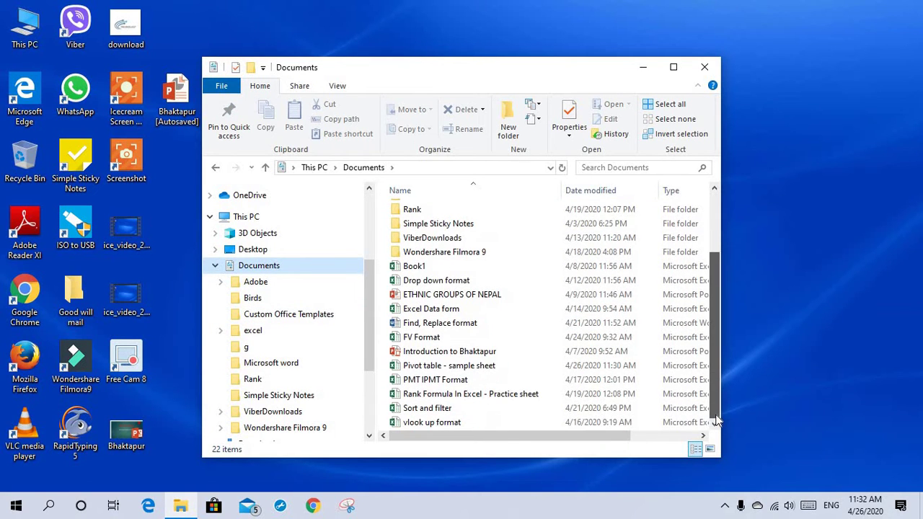
double_click(484, 367)
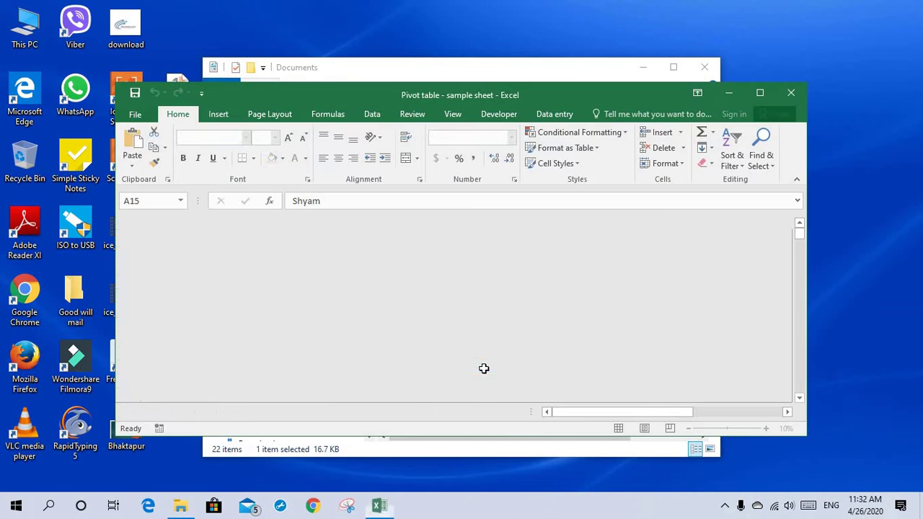
Step: Close the Documents window, maximize the workbook, and select the sales table A1:D15
left_click(705, 67)
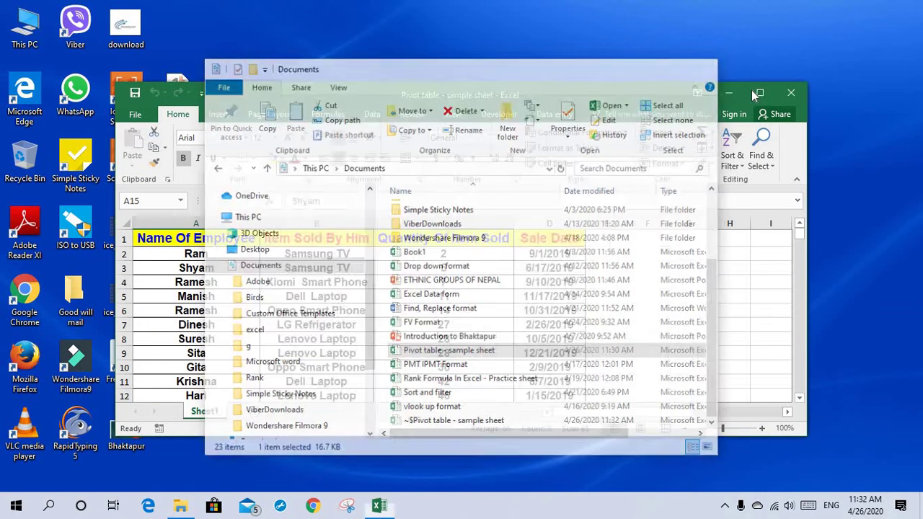
left_click(760, 91)
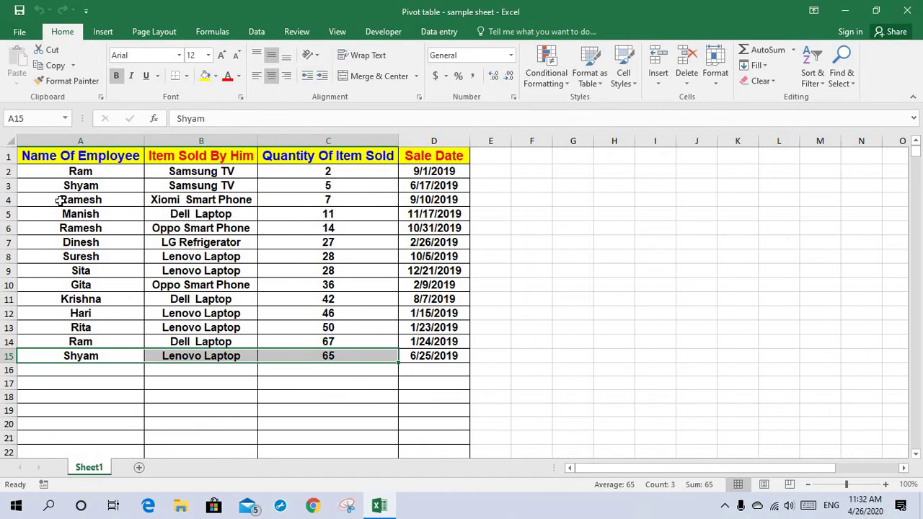
mouse_move(65, 156)
left_mouse_down()
mouse_move(393, 355)
mouse_move(417, 353)
left_mouse_up()
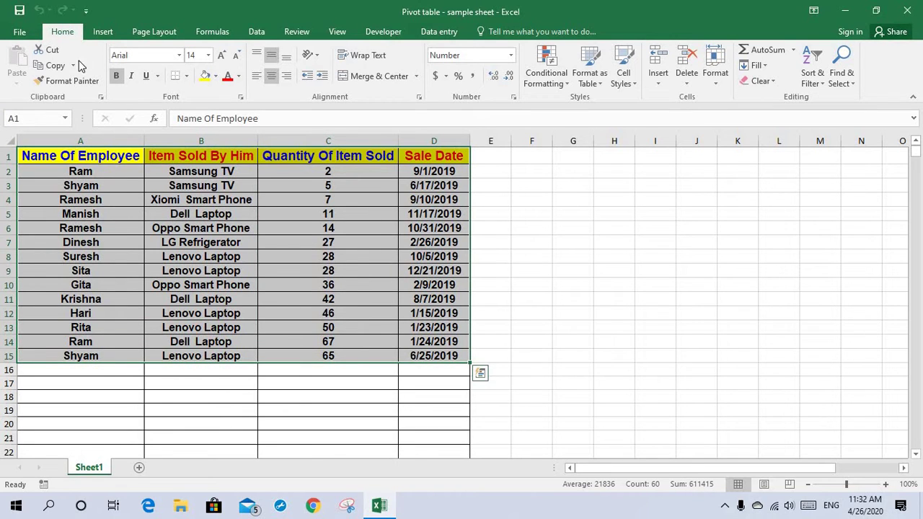
Step: Insert a PivotTable from Sheet1!$A$1:$D$15 onto a New Worksheet
left_click(106, 34)
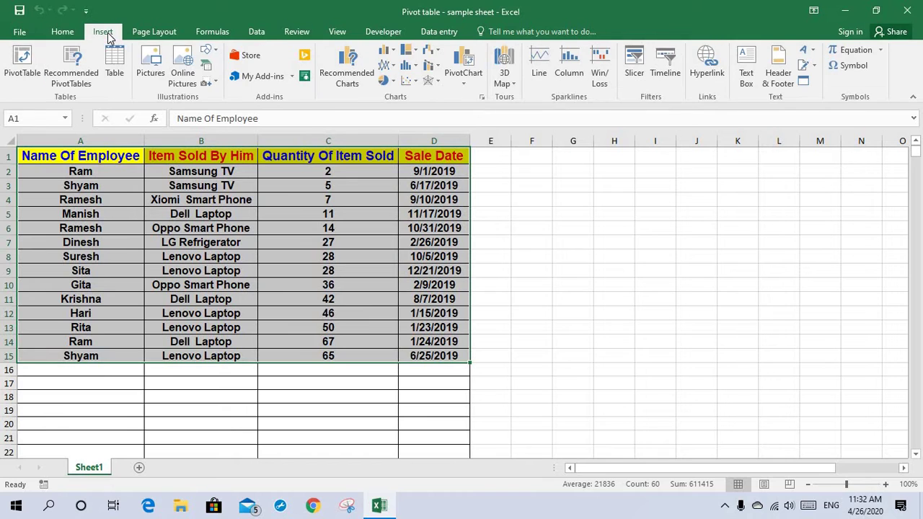
left_click(18, 70)
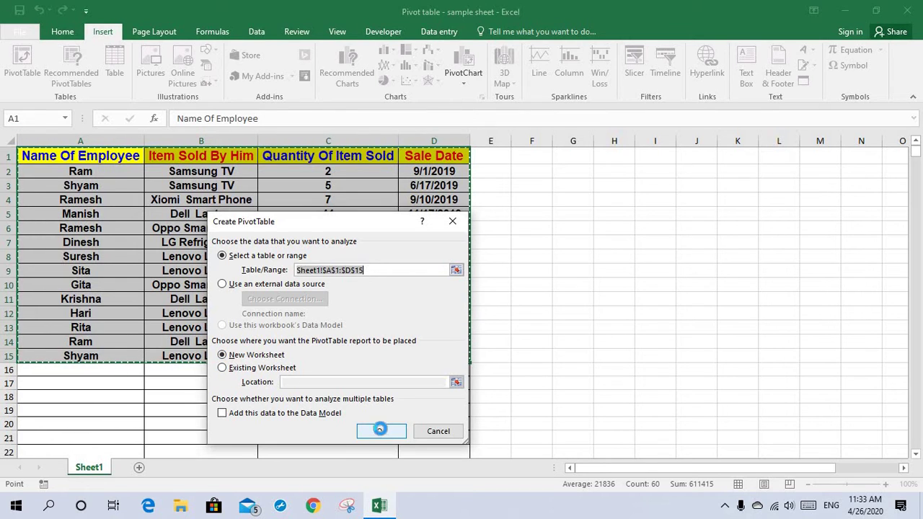
left_click(380, 431)
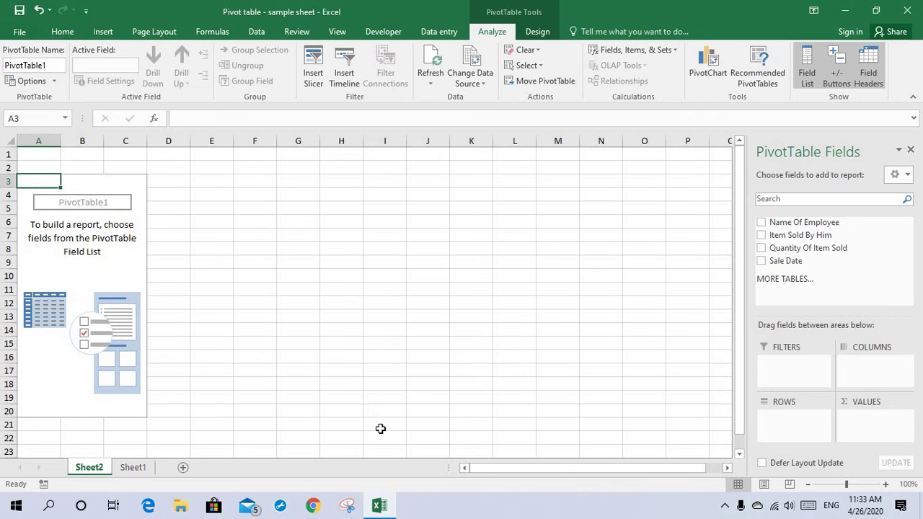
Step: Add Name Of Employee and Item Sold By Him as pivot row fields
left_click(132, 467)
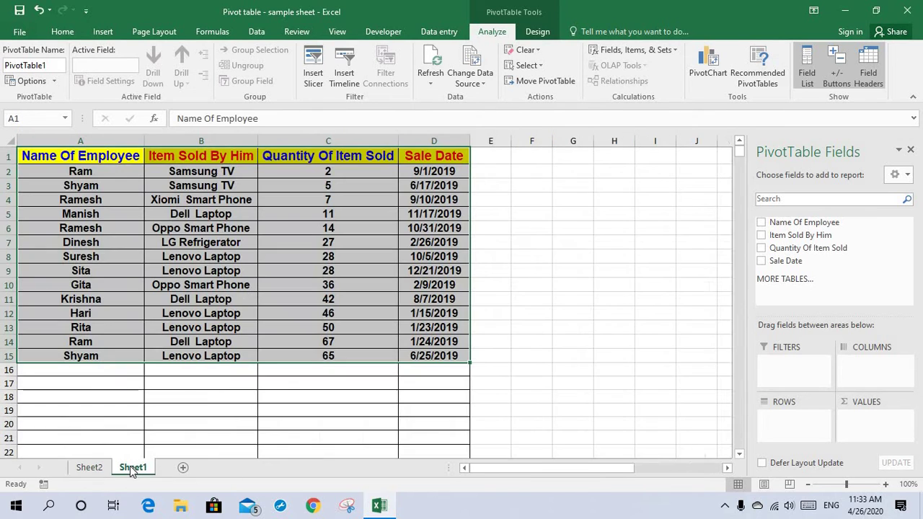
left_click(90, 468)
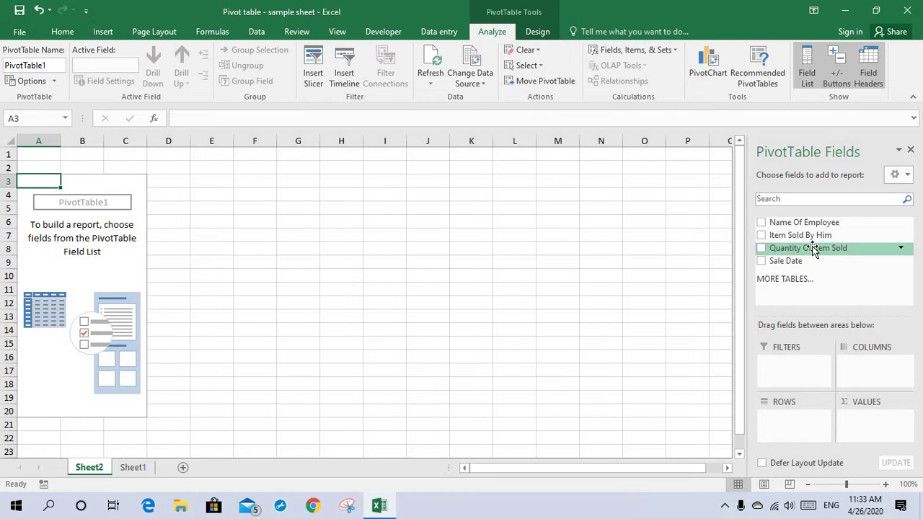
left_click(762, 225)
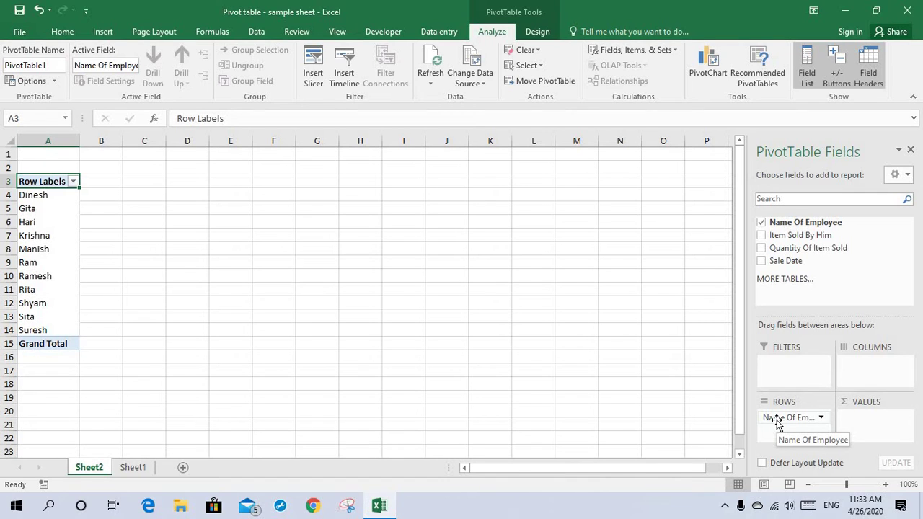
left_click(761, 235)
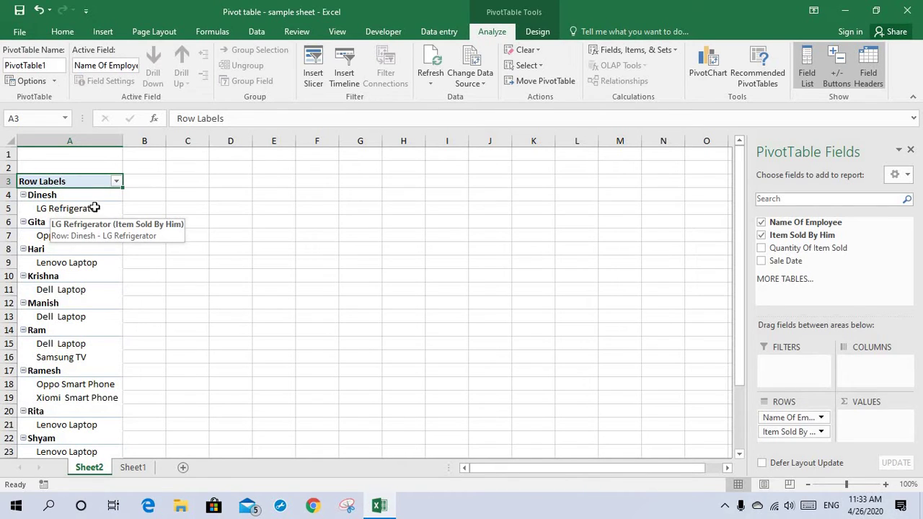
Step: Add Quantity Of Item Sold as the summed value field
left_click(117, 181)
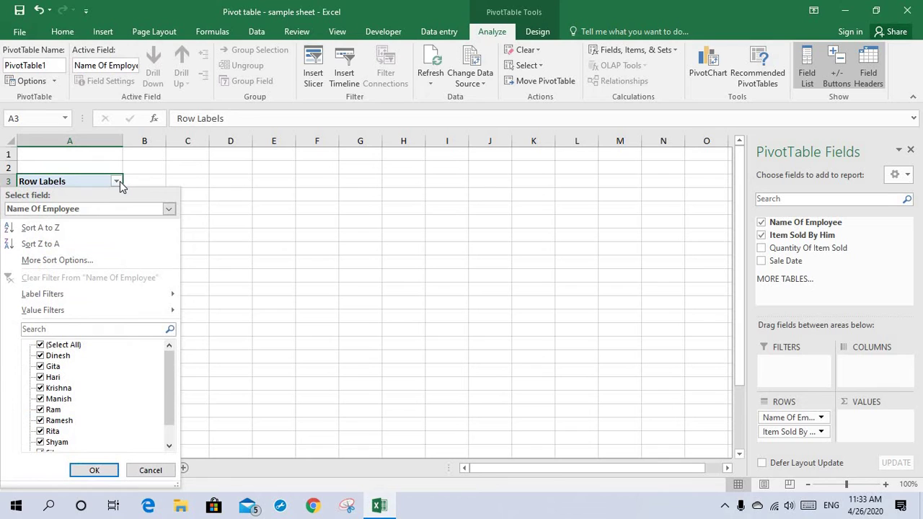
left_click(120, 181)
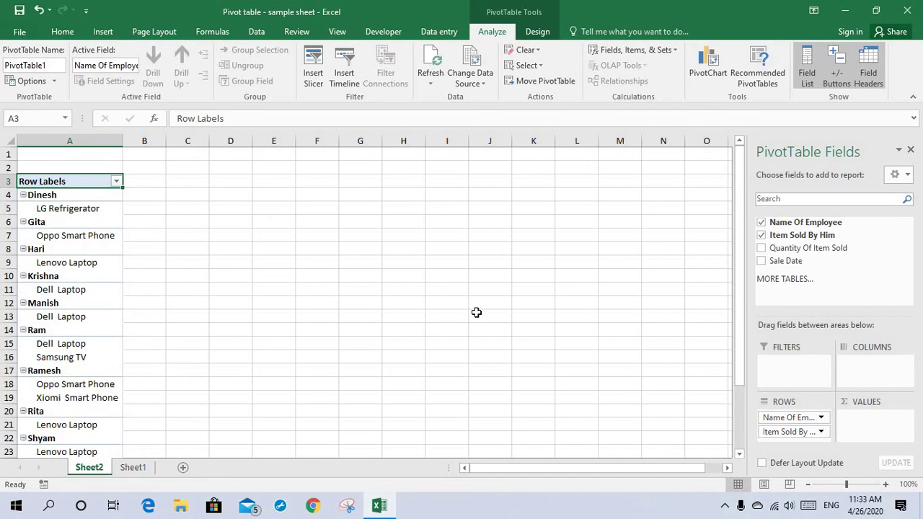
left_click(762, 249)
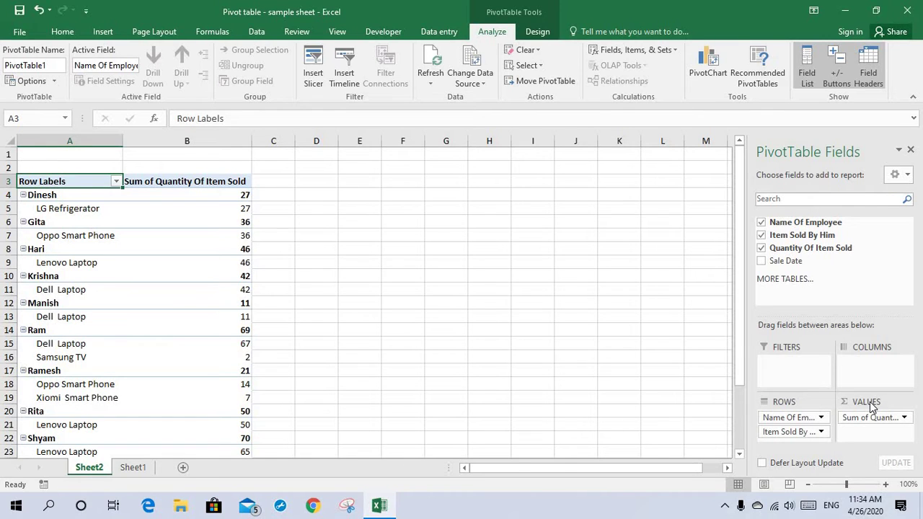
Step: Reorder the ROWS area so Item Sold By Him sits above Name Of Employee
left_click(822, 418)
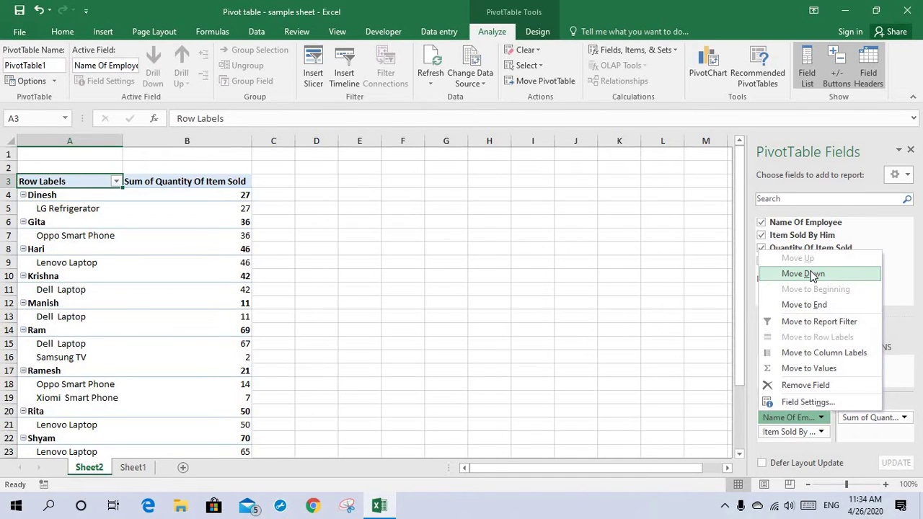
left_click(813, 275)
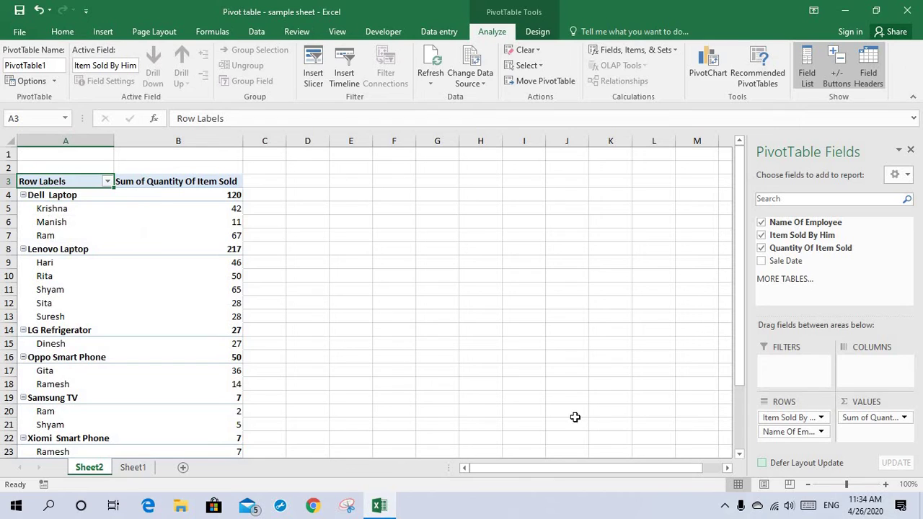
left_click(822, 418)
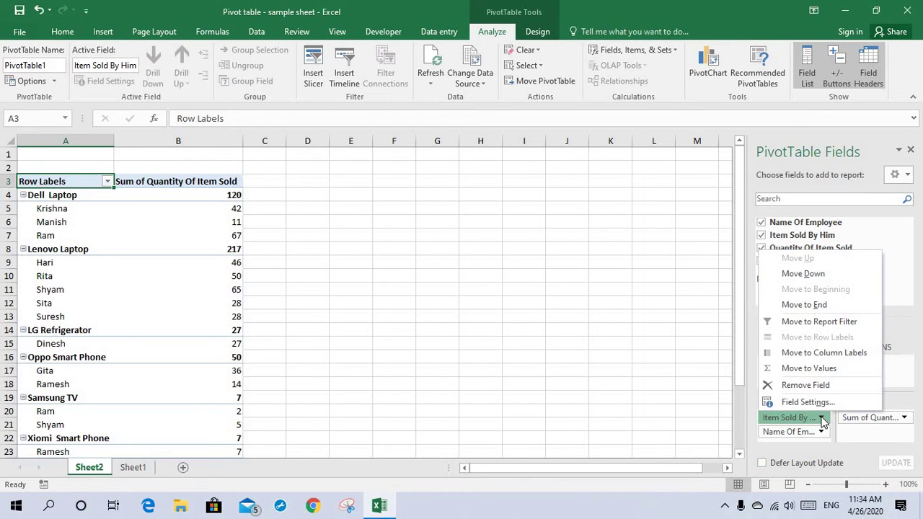
left_click(811, 275)
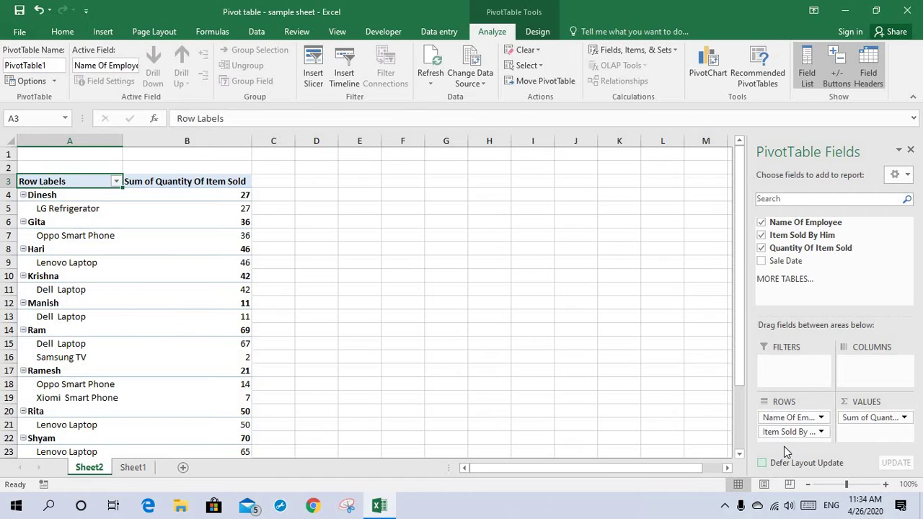
left_click_drag(785, 433, 791, 422)
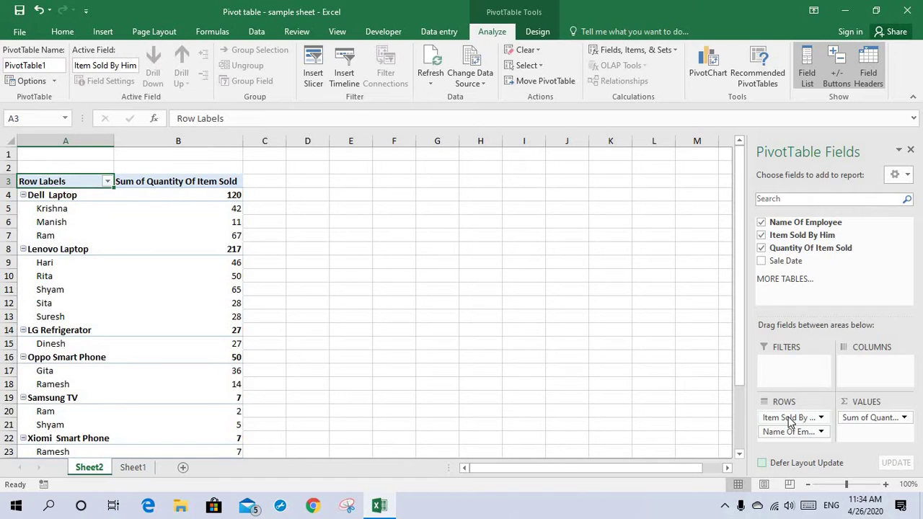
mouse_move(785, 433)
left_mouse_down()
mouse_move(772, 427)
mouse_move(789, 421)
left_mouse_up()
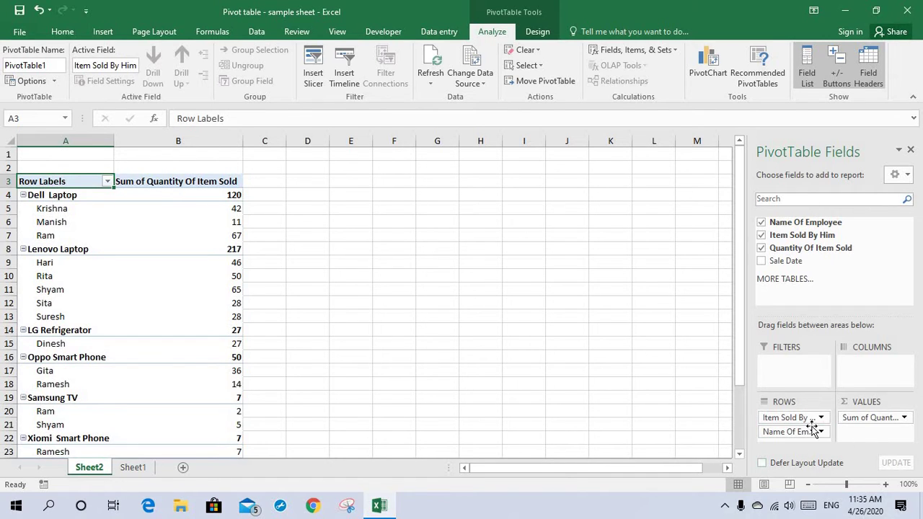
Step: Check Sale Date, adding Months, and leave the Months filter unchanged
left_click(762, 262)
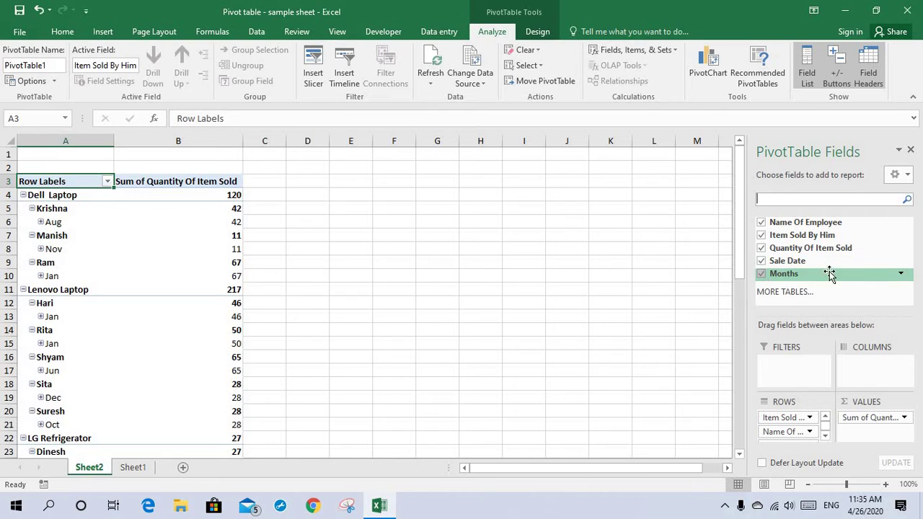
left_click(902, 275)
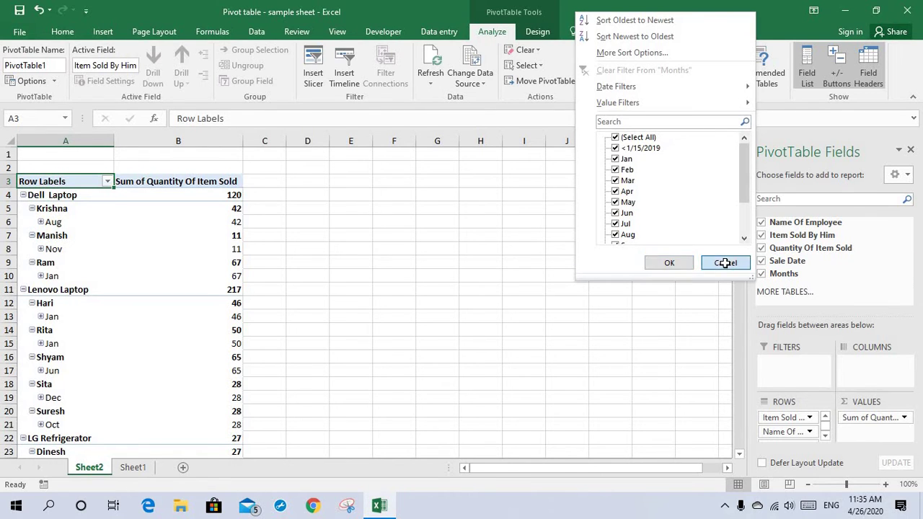
left_click(725, 263)
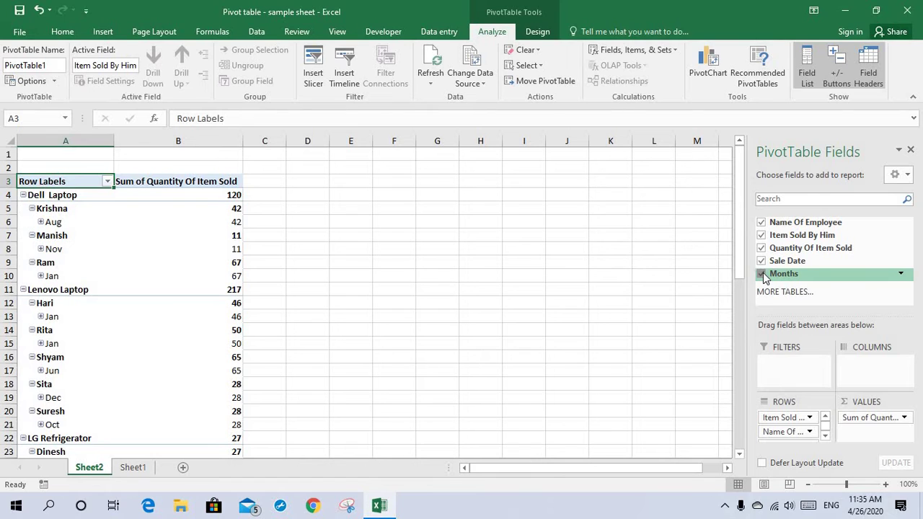
Step: Uncheck the Months field so exact sale dates like 7-Aug appear
left_click(763, 275)
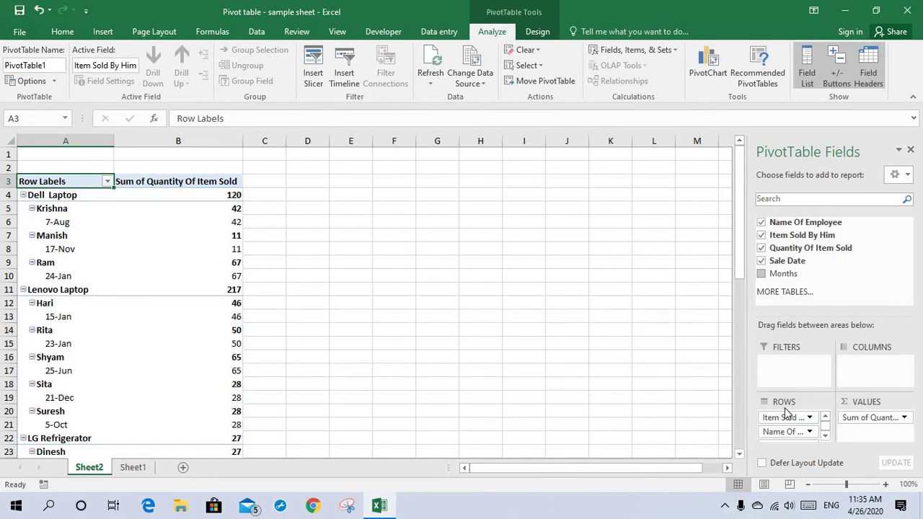
Step: Move Item Sold By Him and Name Of Employee into FILTERS, employee on top
left_click_drag(784, 418, 772, 371)
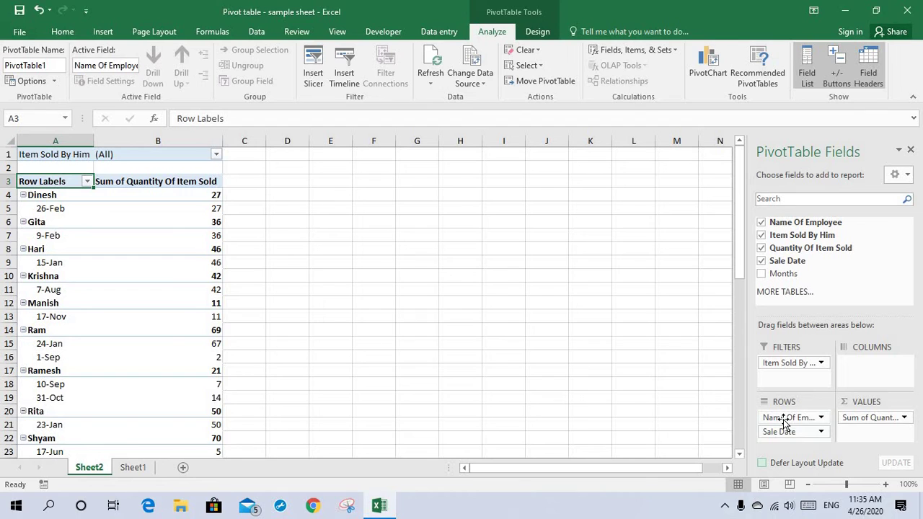
left_click_drag(783, 421, 791, 378)
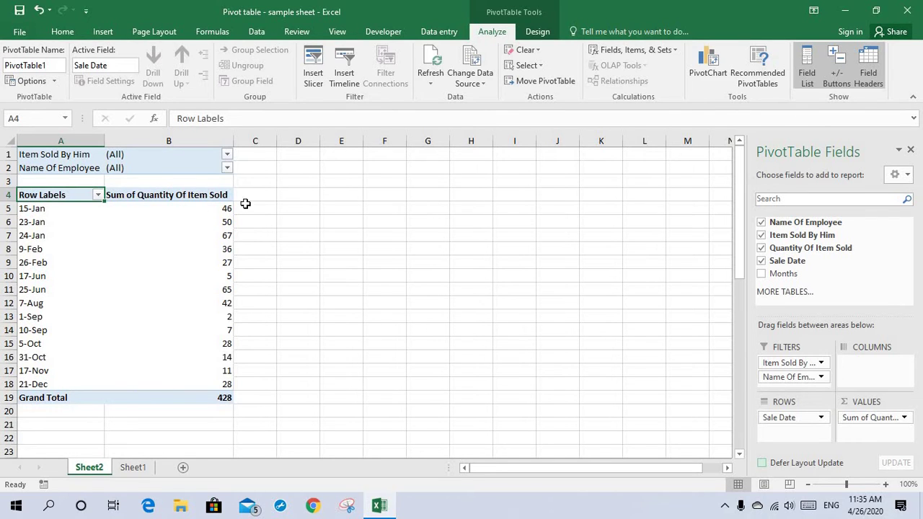
mouse_move(786, 376)
left_mouse_down()
mouse_move(766, 363)
mouse_move(786, 376)
mouse_move(784, 363)
left_mouse_up()
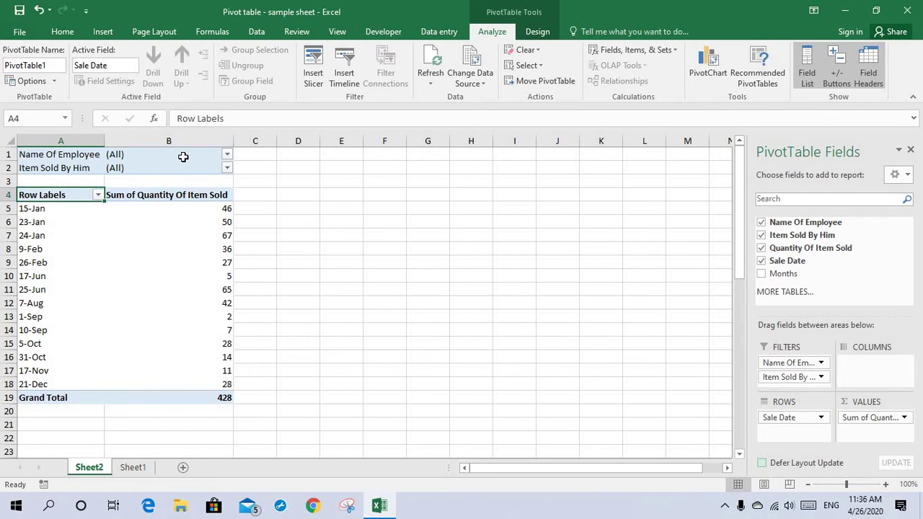
Step: Filter Name Of Employee in B1 to one employee, leaving 24-Jan and 1-Sep totalling 69
left_click(227, 156)
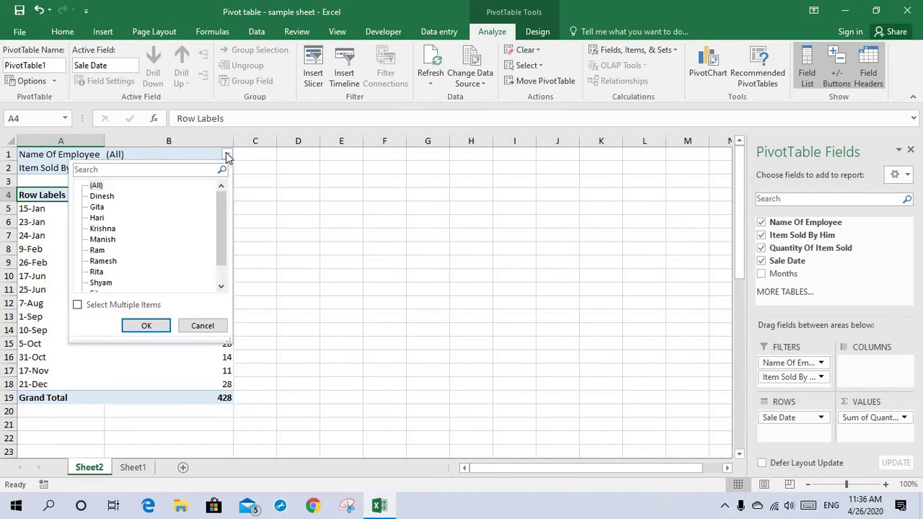
left_click(98, 251)
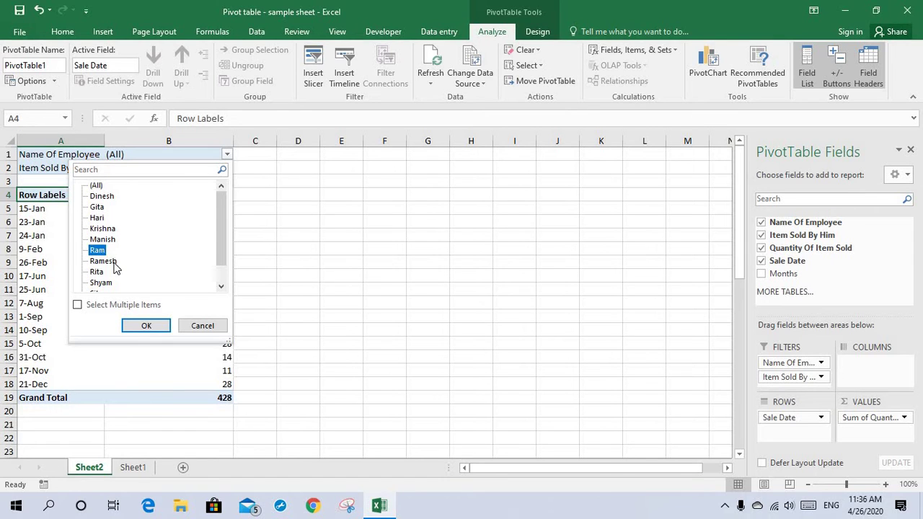
left_click(145, 327)
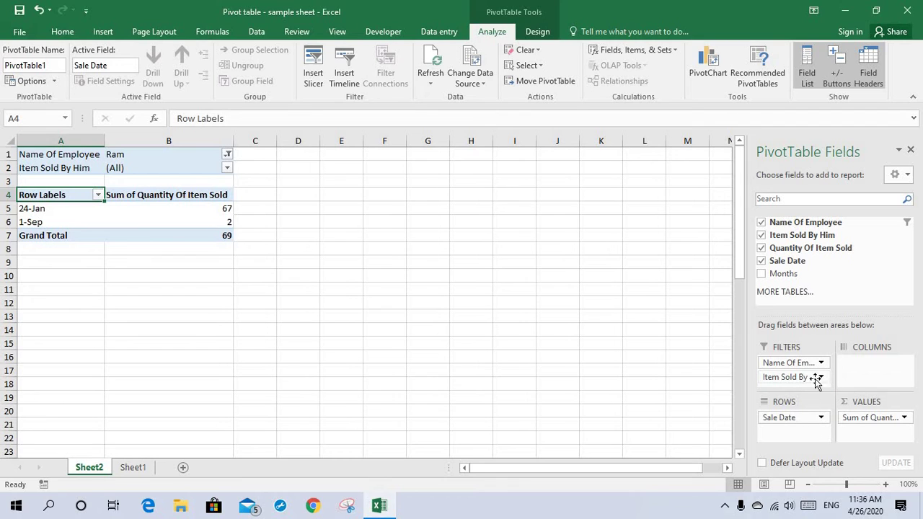
Step: Move Item Sold By Him back to Row Labels and drag Sale Date into FILTERS
left_click(810, 381)
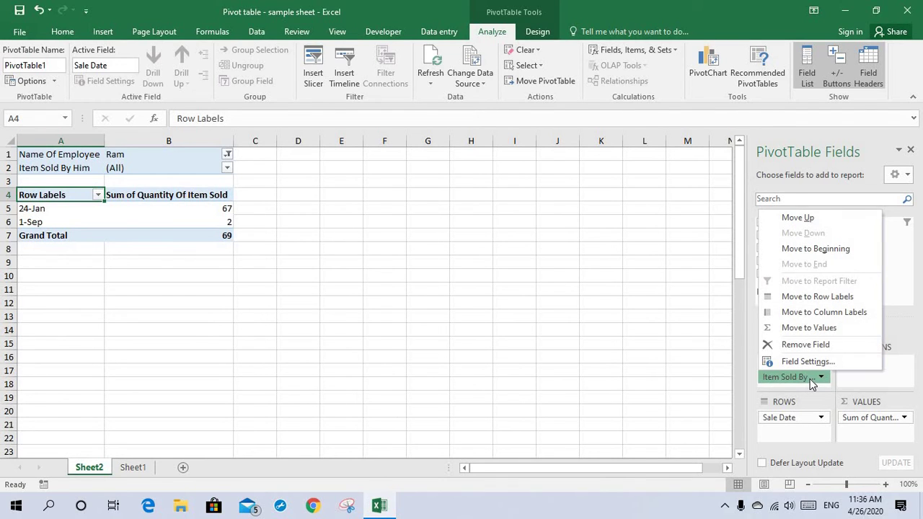
left_click(826, 300)
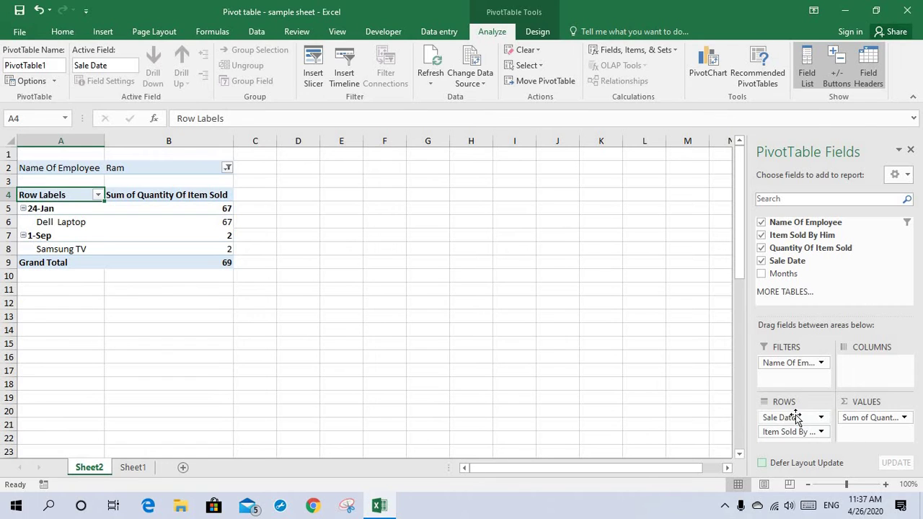
left_click_drag(783, 423, 783, 384)
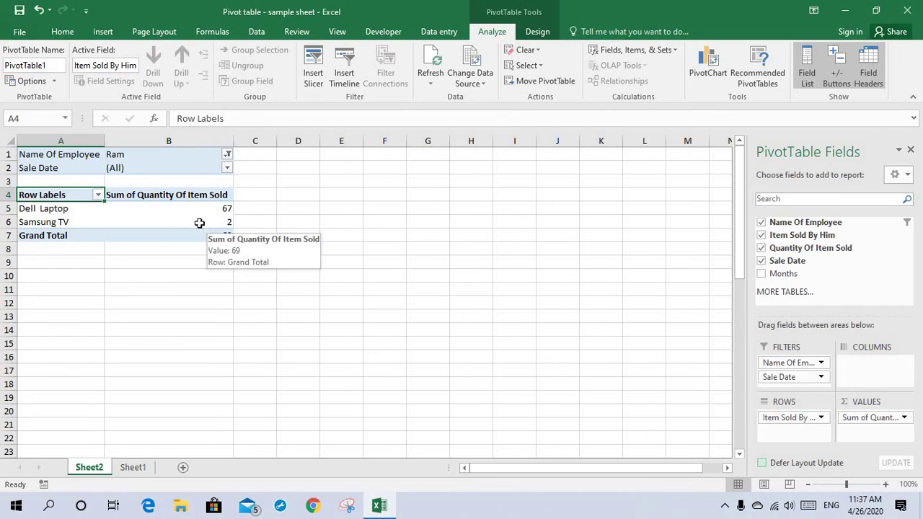
Step: Filter the pivot's Sale Date to 1-Jan, leaving only an empty Grand Total row
left_click(226, 168)
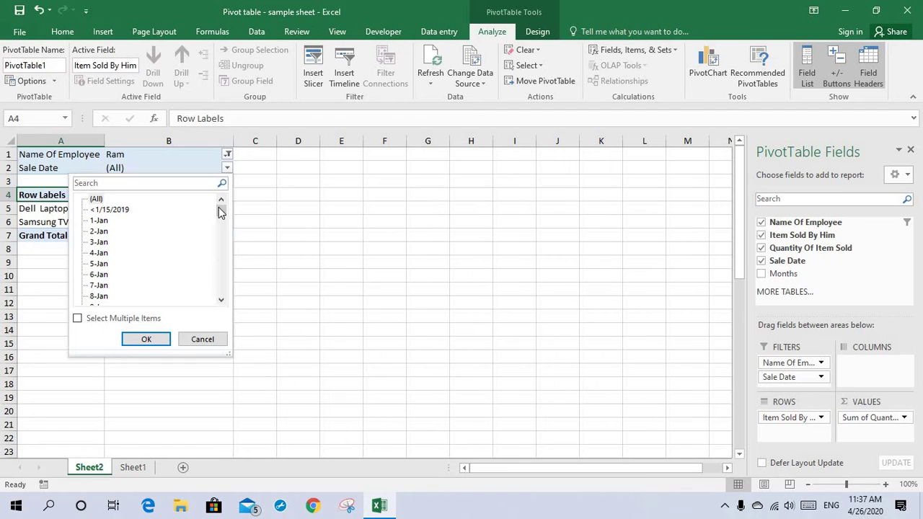
mouse_move(220, 209)
left_mouse_down()
mouse_move(221, 223)
mouse_move(220, 206)
left_mouse_up()
left_click(101, 220)
left_click(147, 337)
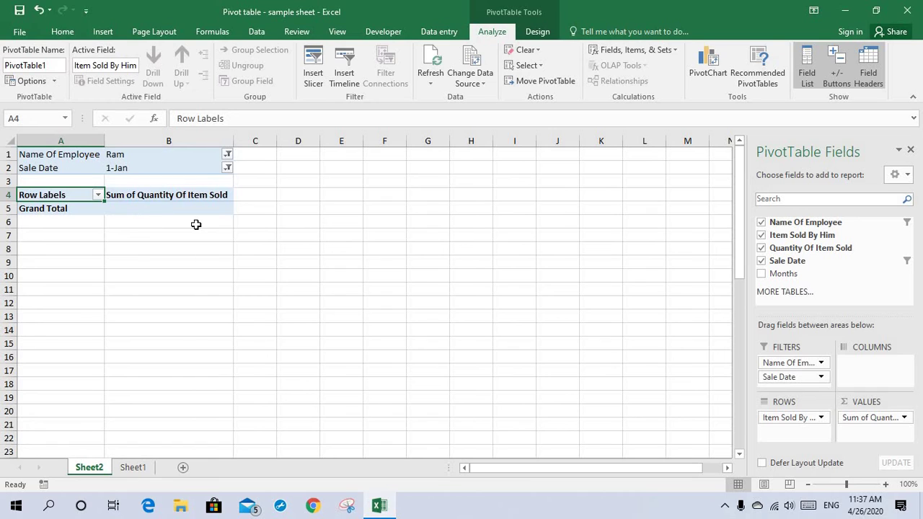
Step: Set the Name Of Employee filter back to (All)
left_click(227, 156)
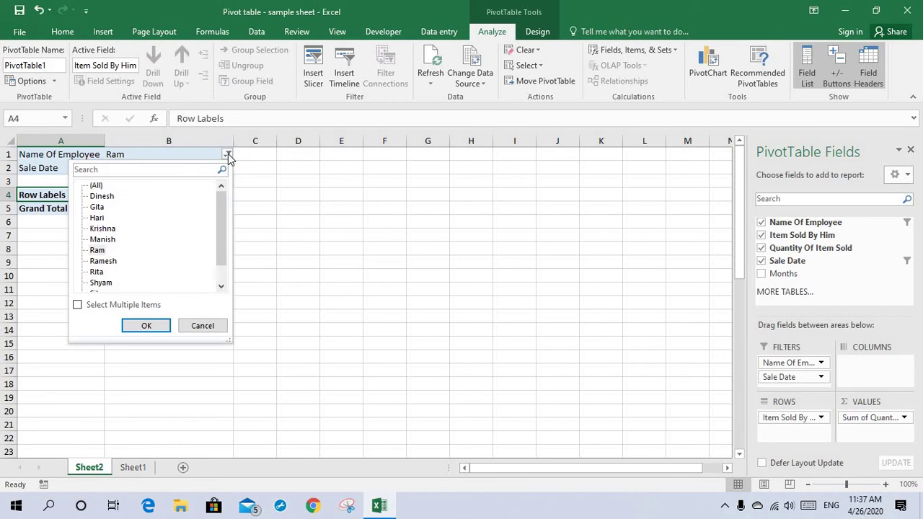
left_click(97, 186)
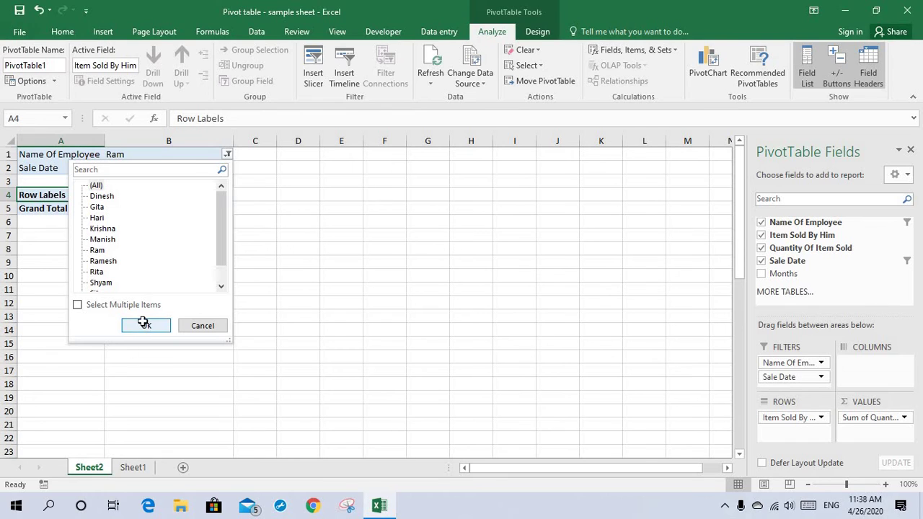
left_click(144, 322)
Step: Set the Sale Date filter back to (All), restoring six items totalling 428
left_click(227, 167)
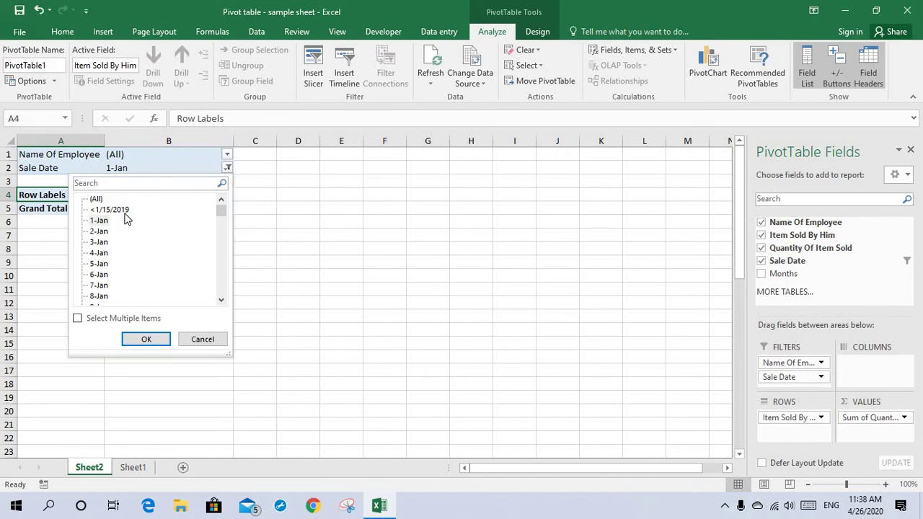
left_click(96, 199)
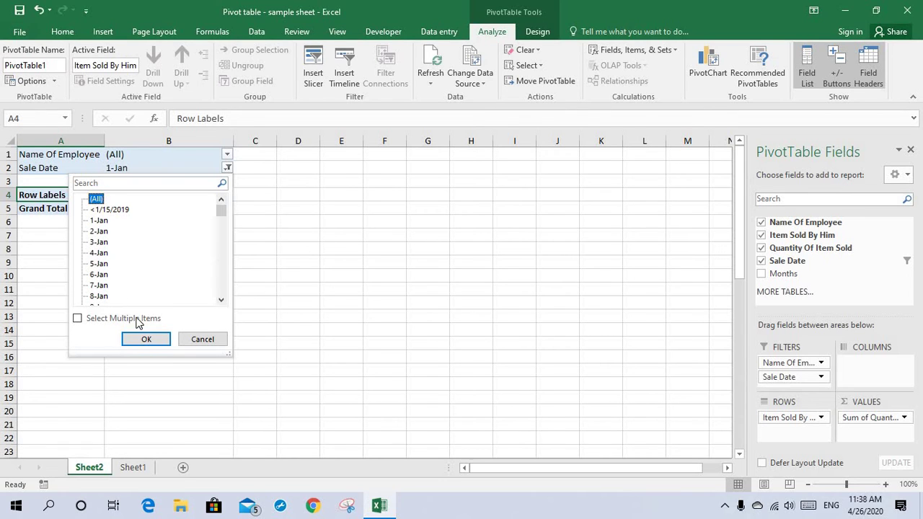
left_click(145, 339)
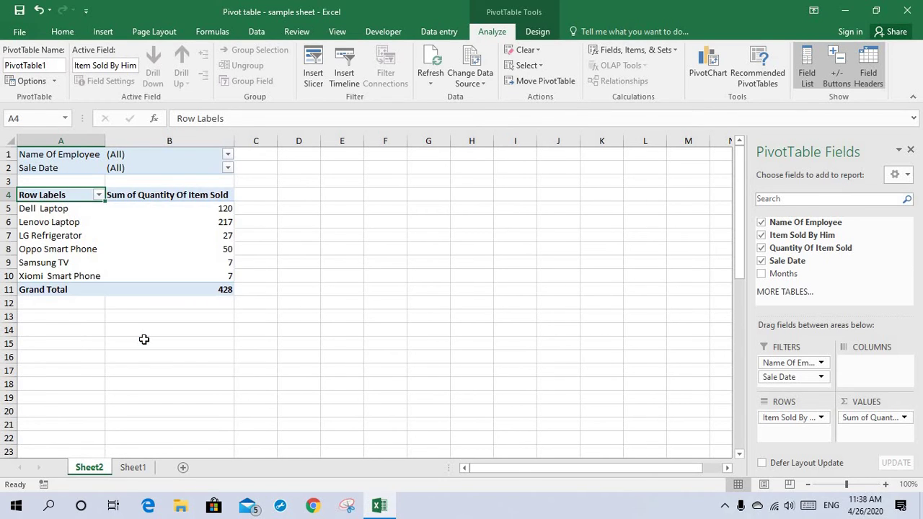
left_click(228, 155)
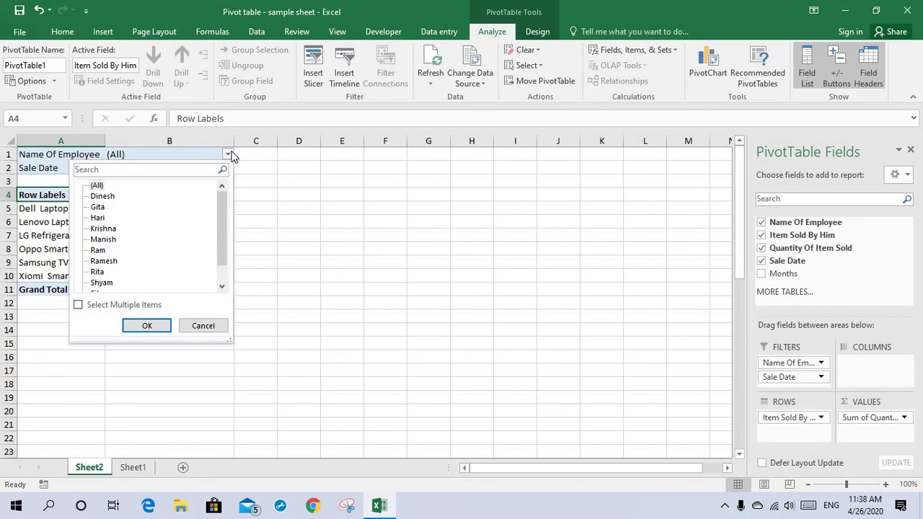
Step: Filter to a different single employee, leaving Lenovo Laptop 65 and Samsung TV 5, total 70
left_click(104, 283)
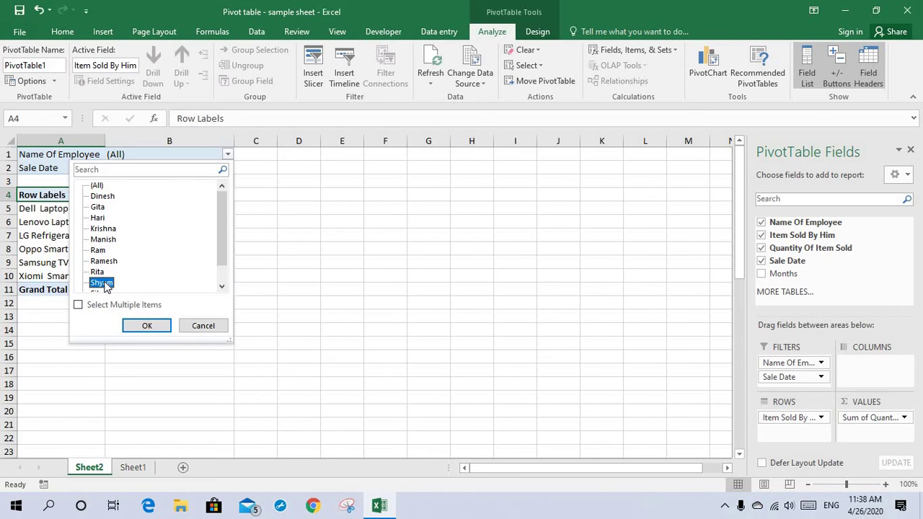
left_click(145, 324)
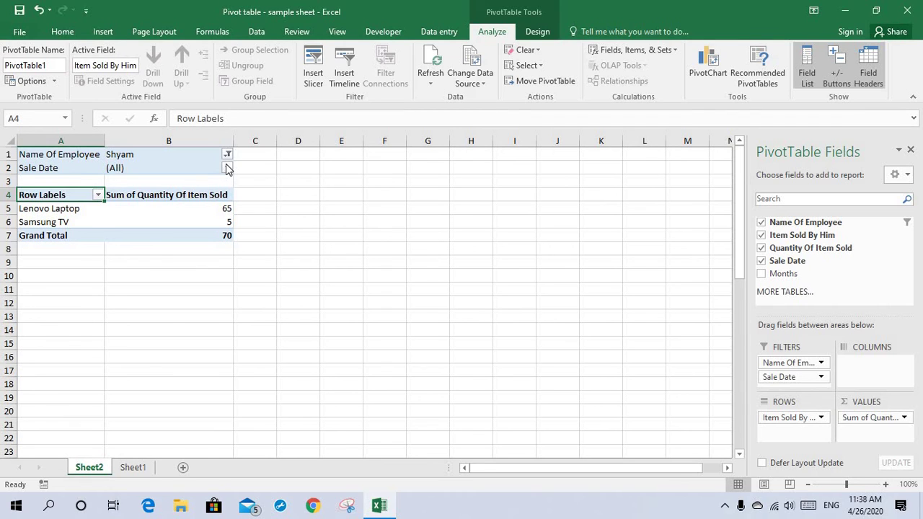
left_click(226, 168)
Step: Filter the pivot's Sale Date to 6-Jan
mouse_move(224, 214)
left_mouse_down()
mouse_move(225, 290)
mouse_move(219, 186)
left_mouse_up()
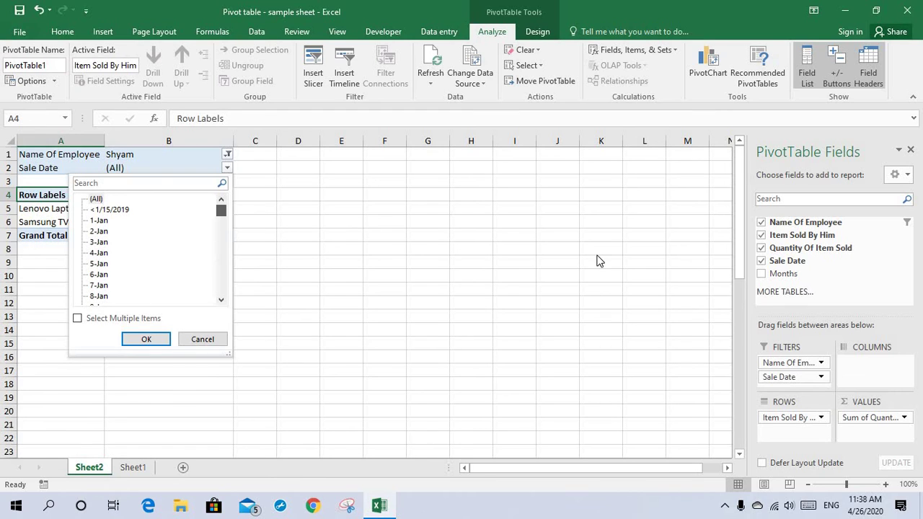
left_click(99, 275)
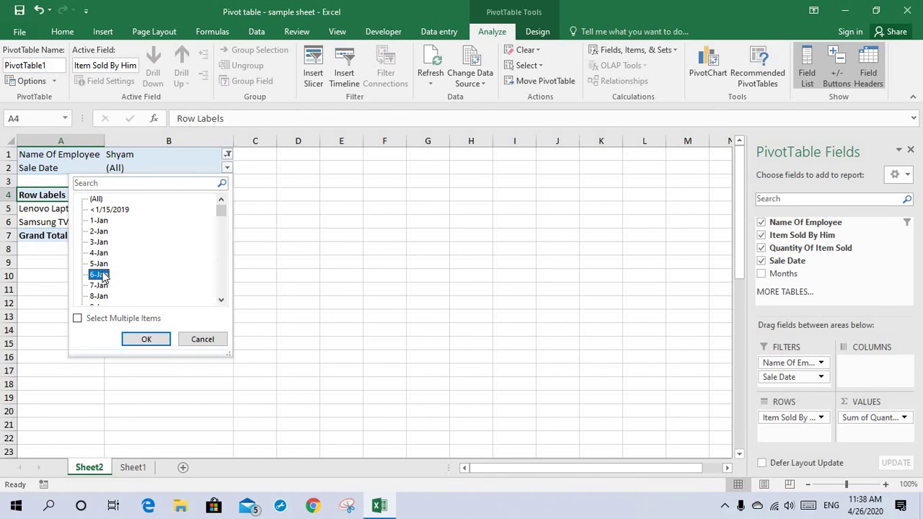
left_click(150, 340)
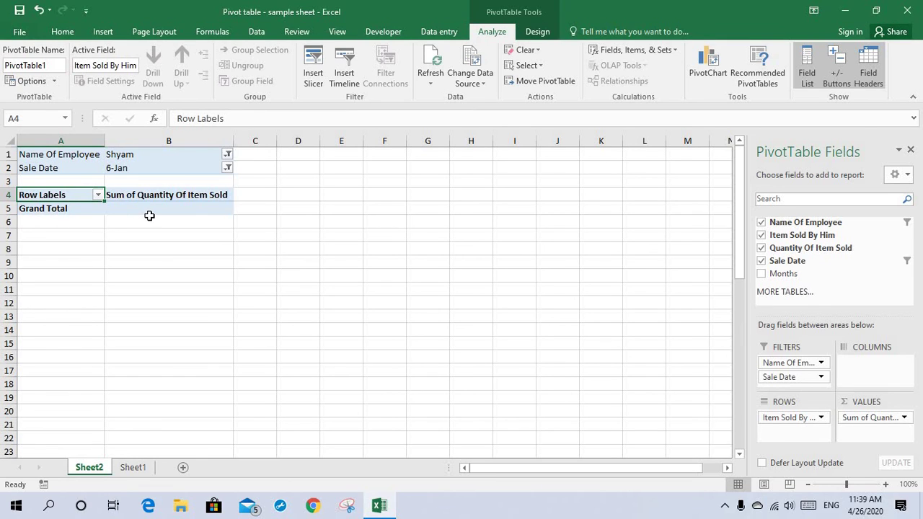
Step: Reset Name Of Employee and Sale Date filters to (All), showing all six items totalling 428
left_click(227, 155)
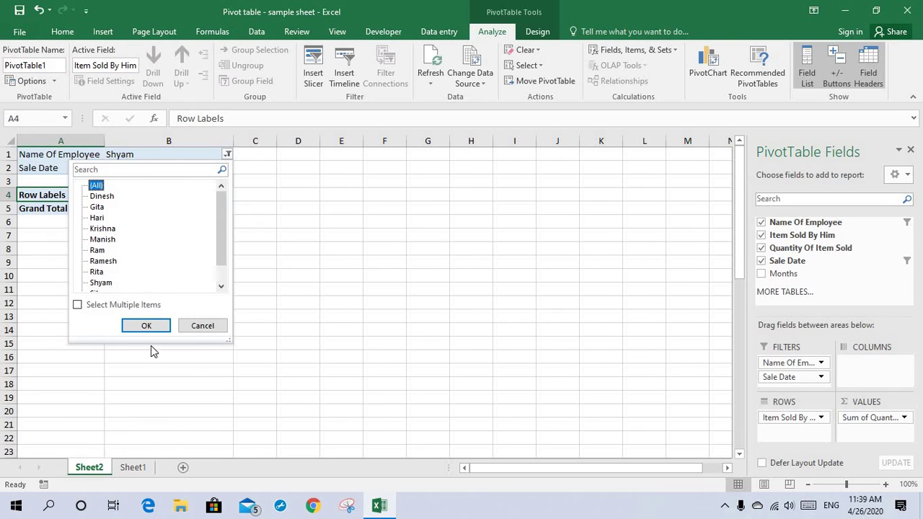
left_click(250, 181)
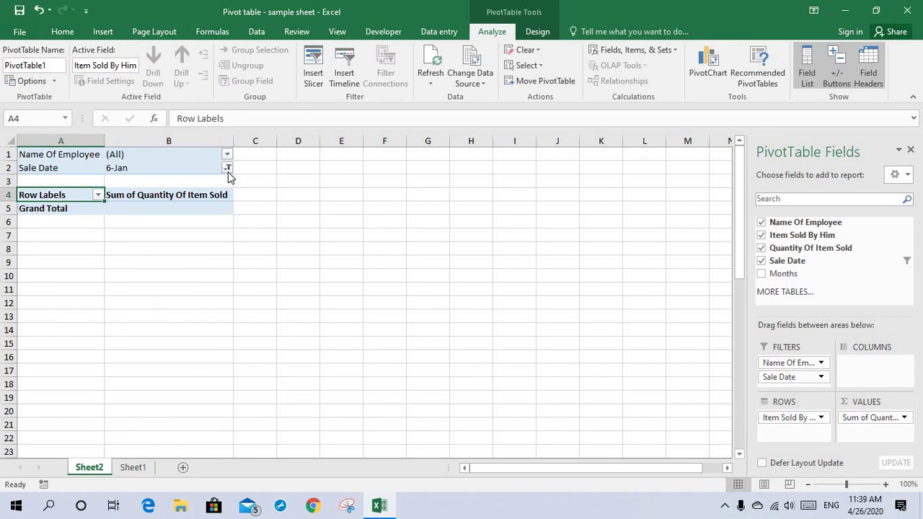
left_click(227, 167)
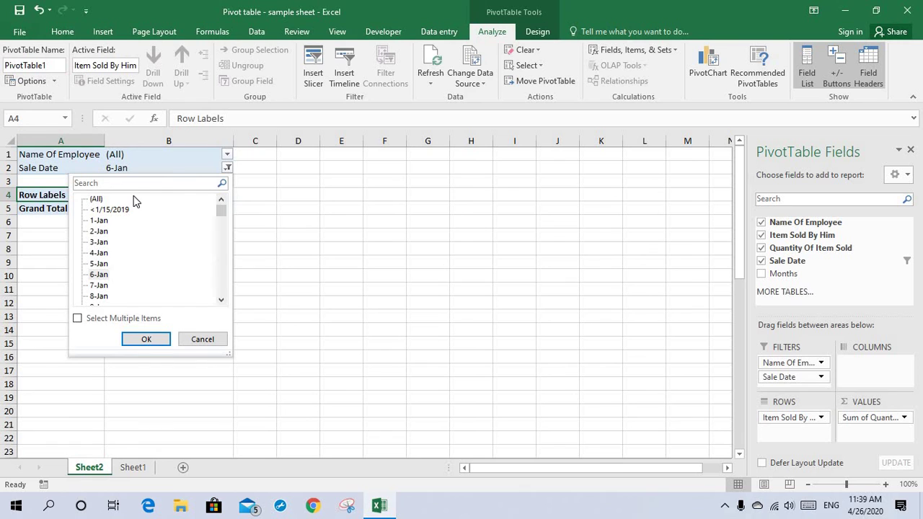
left_click(96, 199)
left_click(146, 343)
left_click(144, 341)
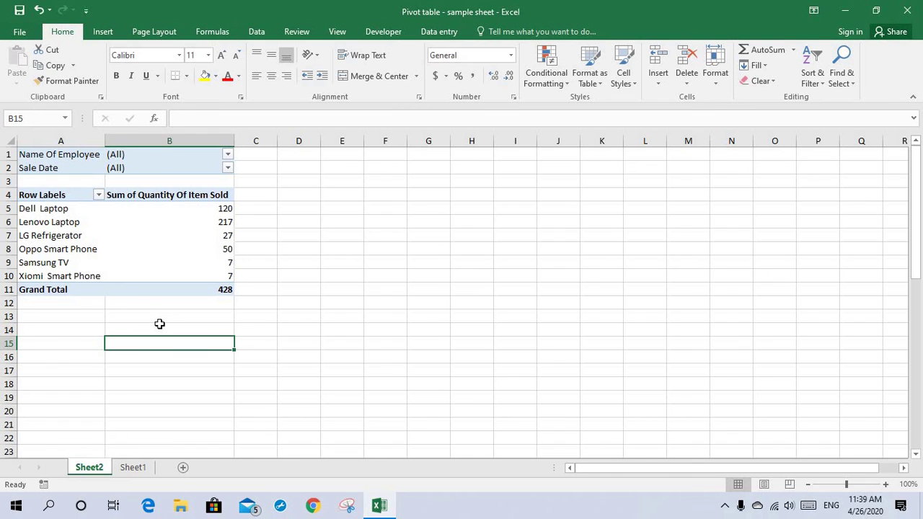
left_click(159, 326)
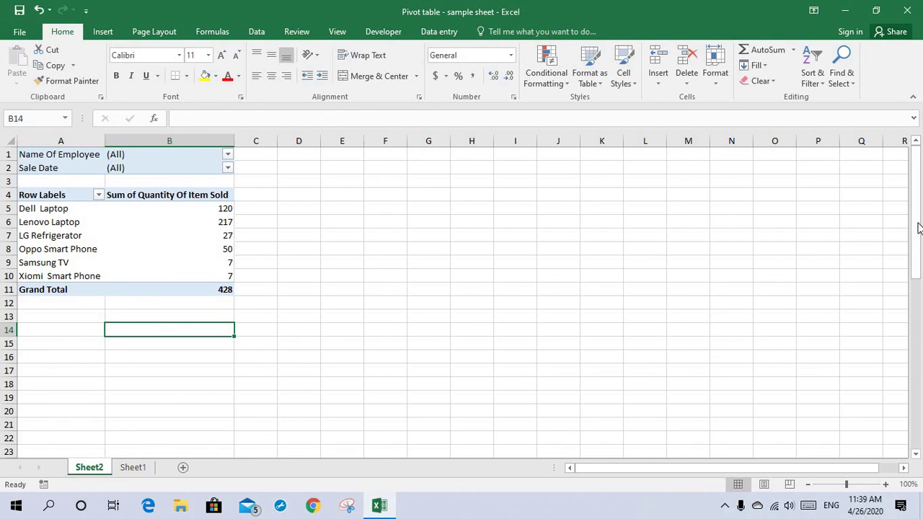
left_click_drag(918, 228, 417, 277)
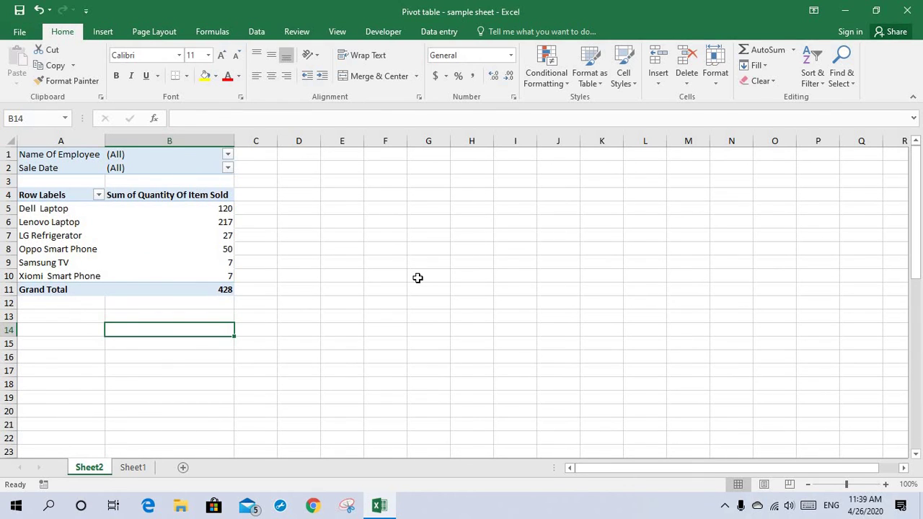